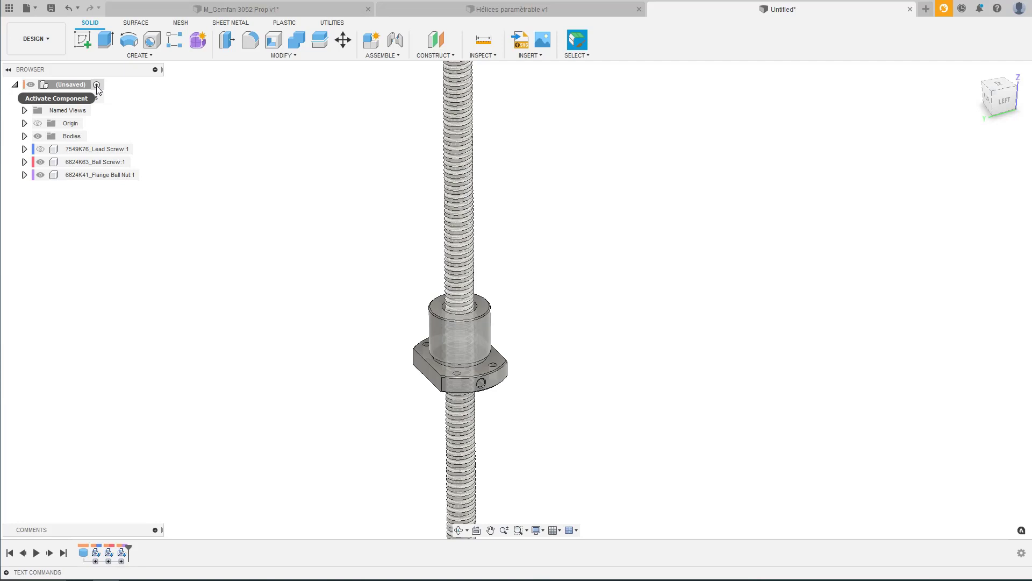
Inspect the bodies inside the 6624K41 Flange Ball Nut and 6624K63 Ball Screw components.
click(24, 175)
click(34, 201)
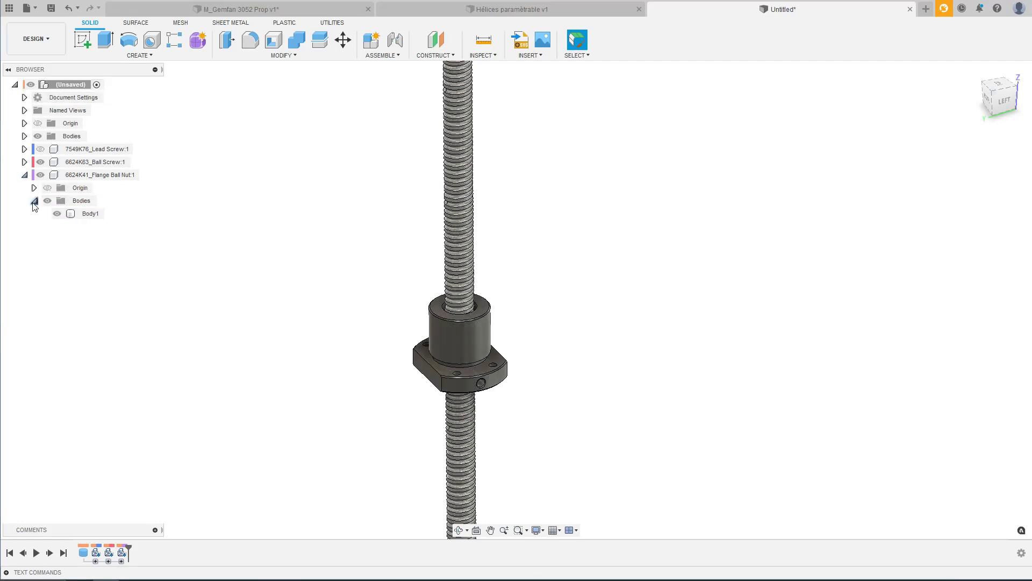
click(34, 201)
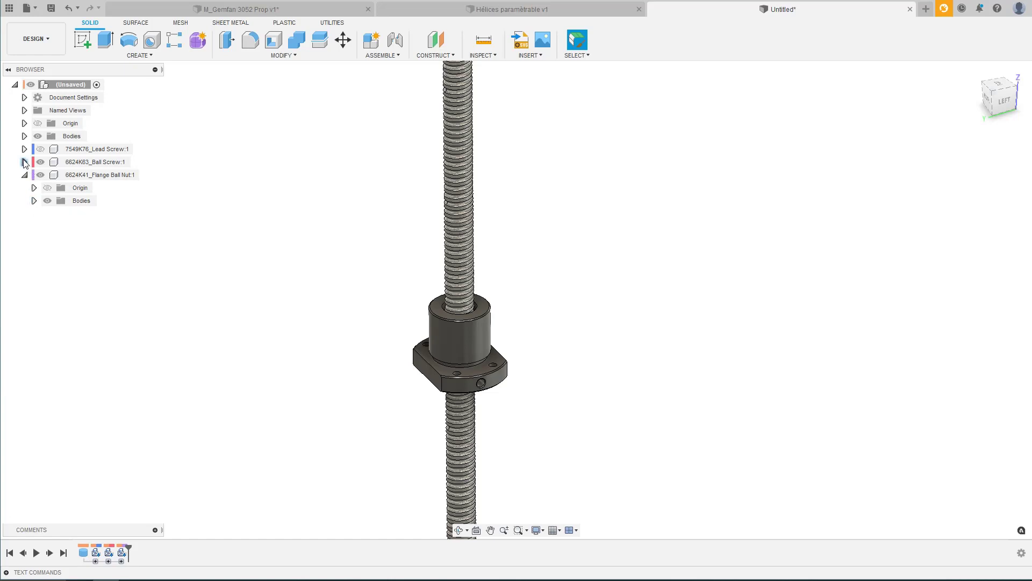
click(24, 162)
click(34, 188)
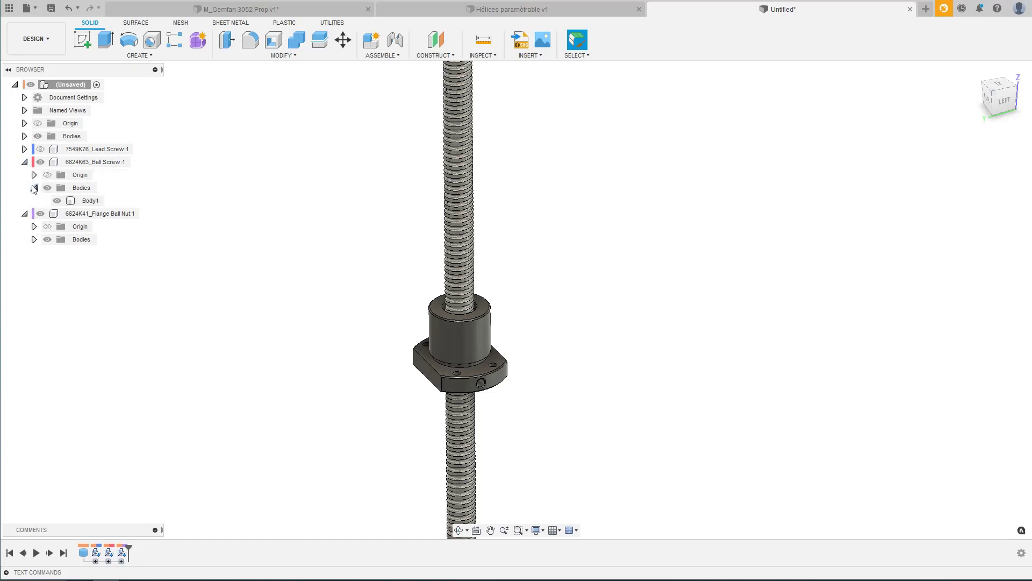
click(34, 187)
click(24, 162)
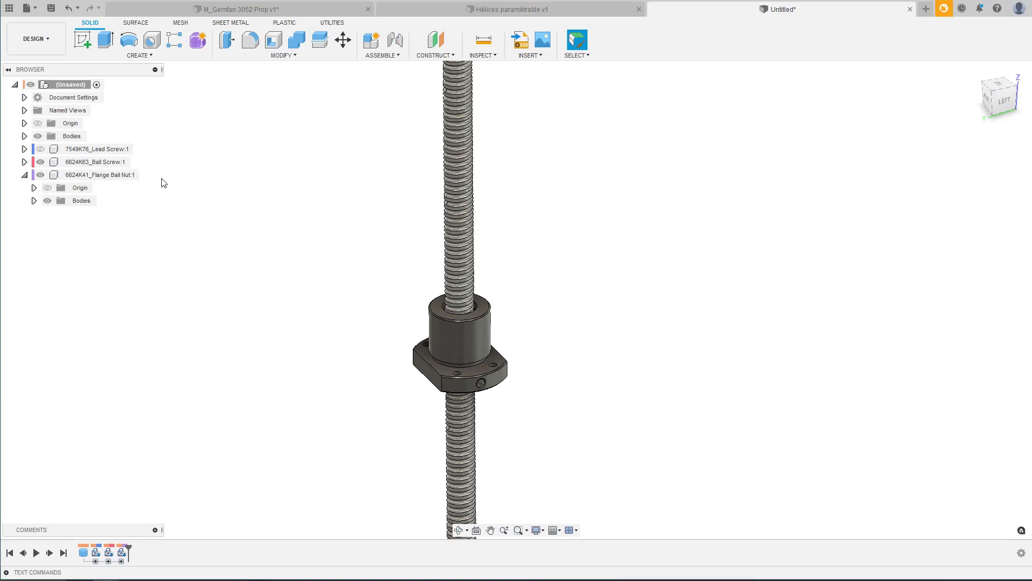
click(24, 174)
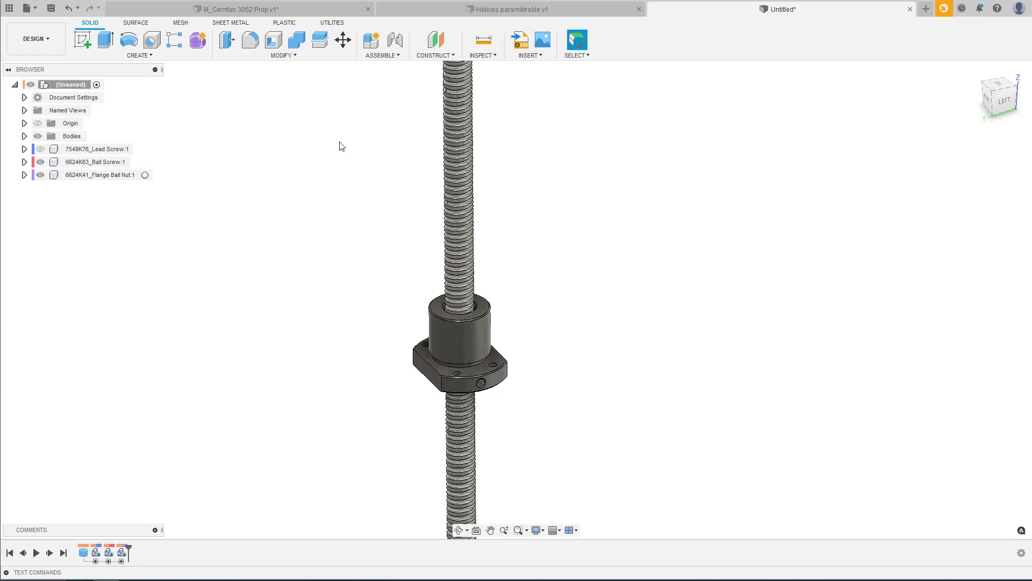
Open the McMaster-Carr component catalogue for insertion and enlarge its window to show the full category overview.
click(529, 56)
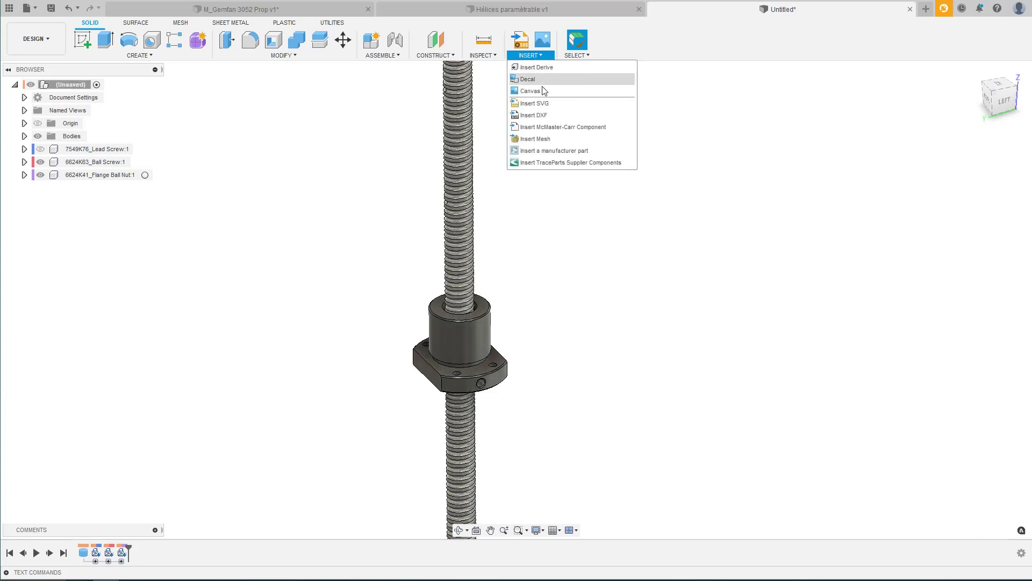
click(557, 127)
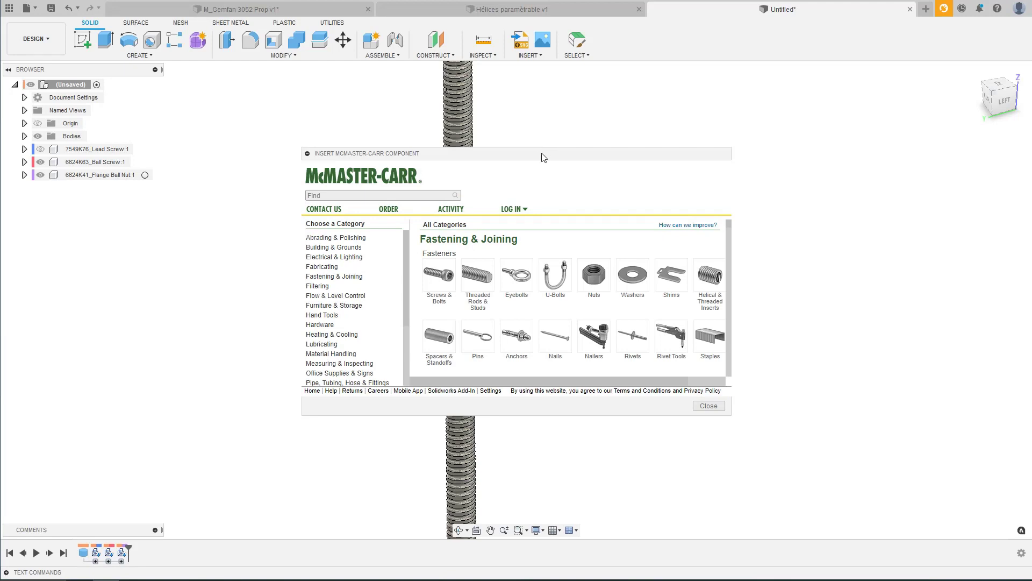
drag(542, 156, 400, 32)
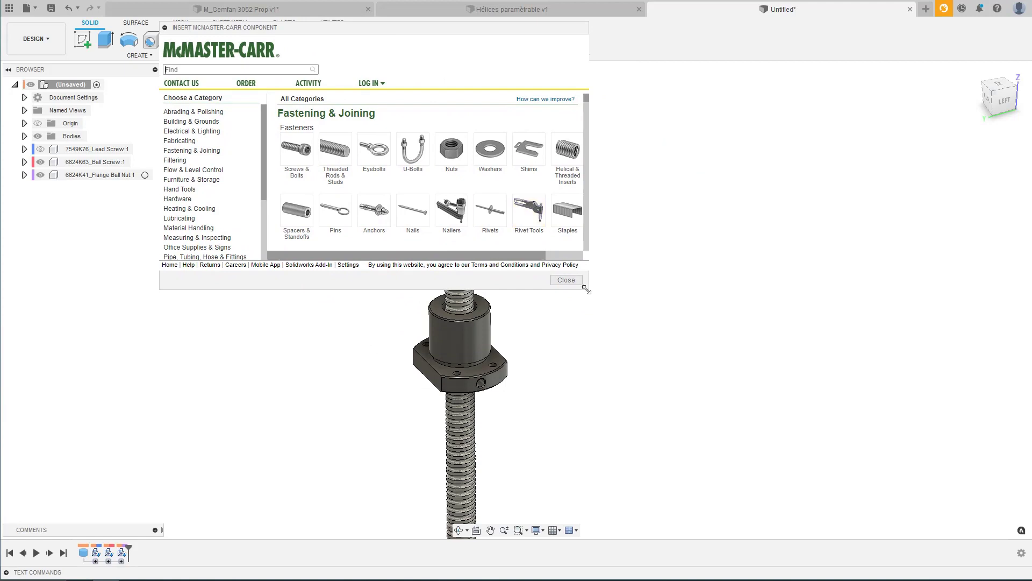
drag(657, 370, 844, 515)
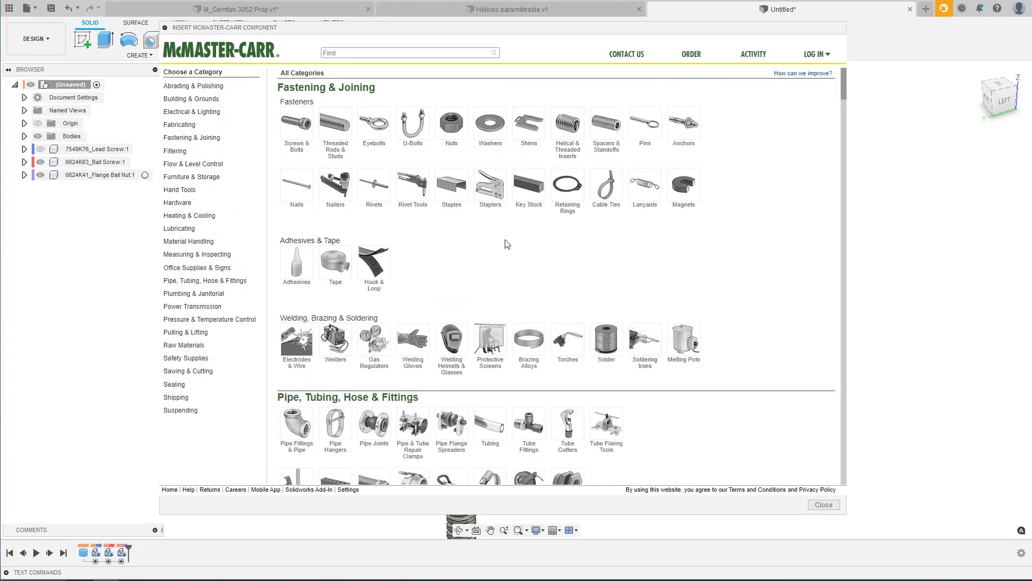
Browse the catalogue categories and search for "threaded rods".
scroll(507, 244, down, 9)
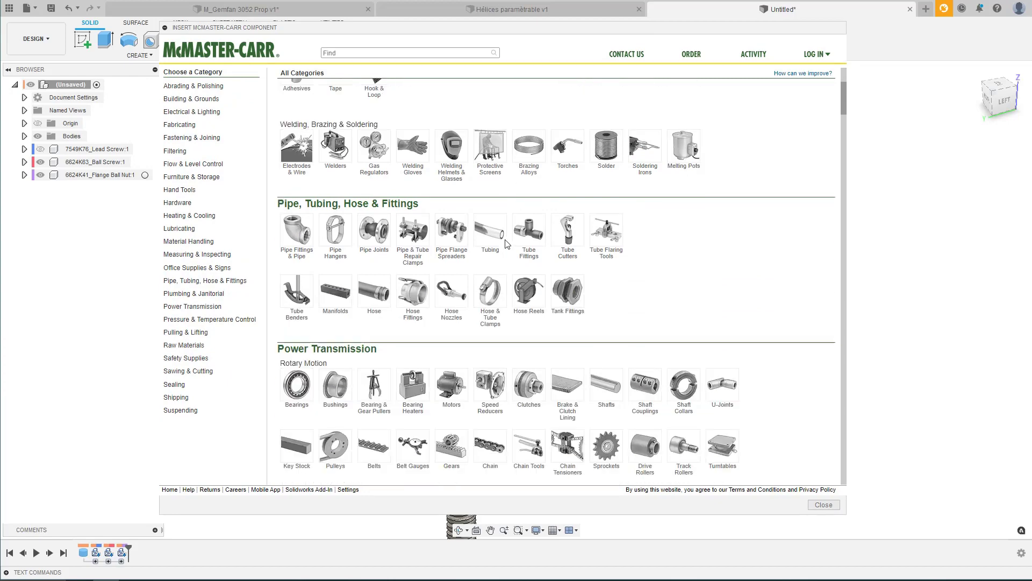
scroll(507, 244, down, 4)
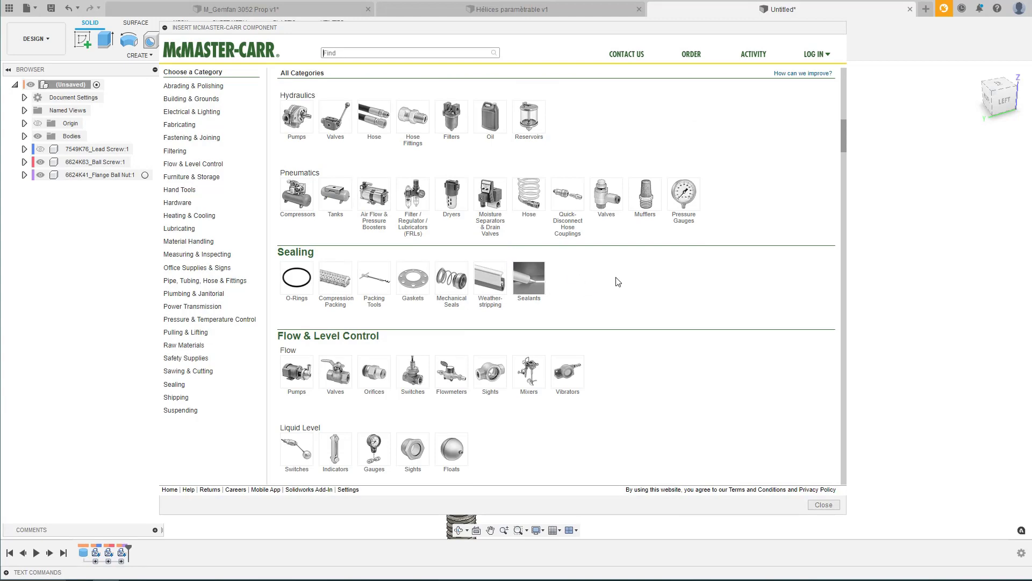
scroll(617, 282, down, 1)
scroll(617, 281, down, 10)
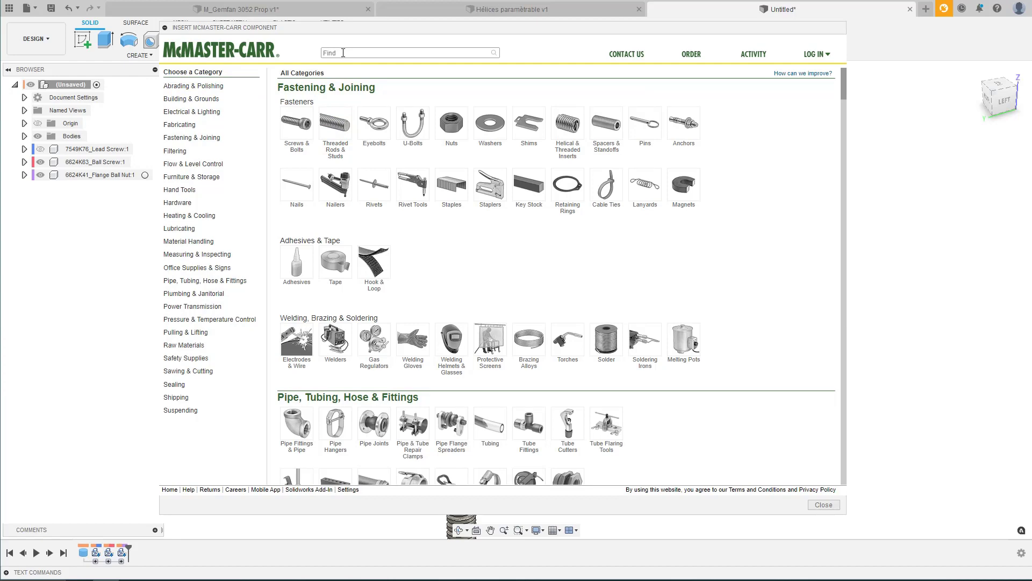
click(341, 125)
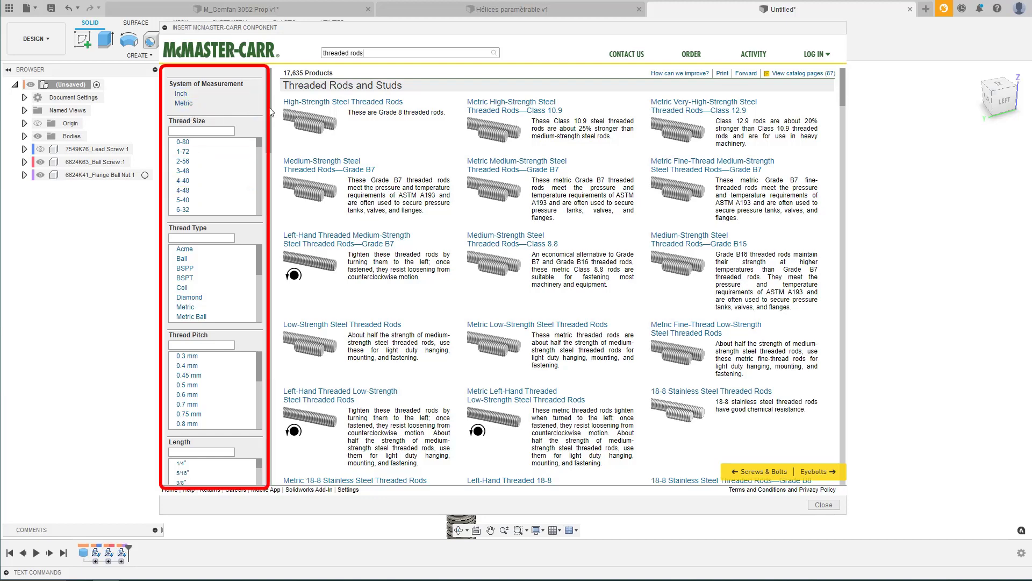
Find the Lead Screws and Screw Jacks section in the results and open the Ball Screws and Nuts product group.
mouse_move(271, 112)
mouse_down()
mouse_move(268, 231)
mouse_move(266, 92)
mouse_up()
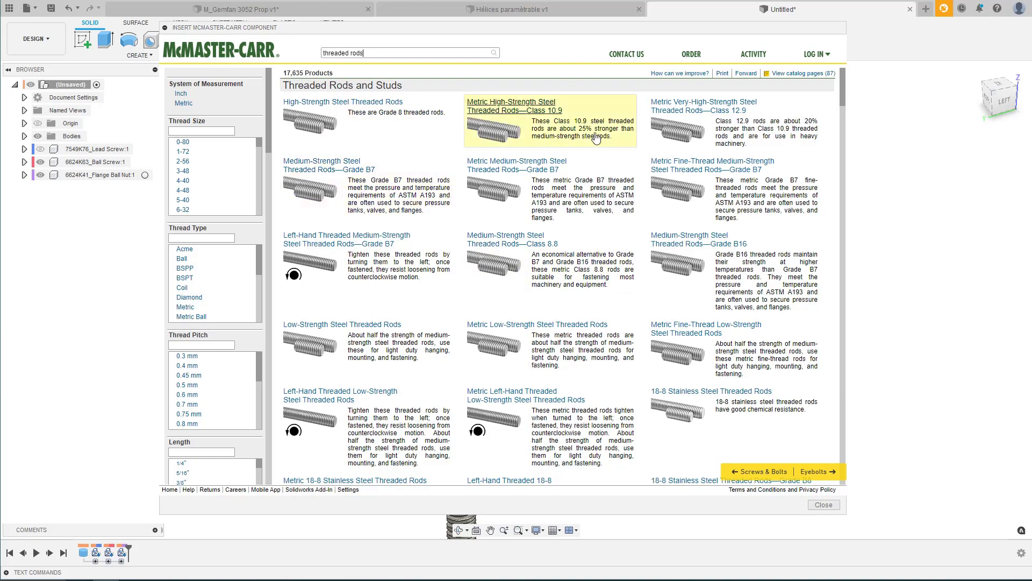
scroll(846, 91, down, 3)
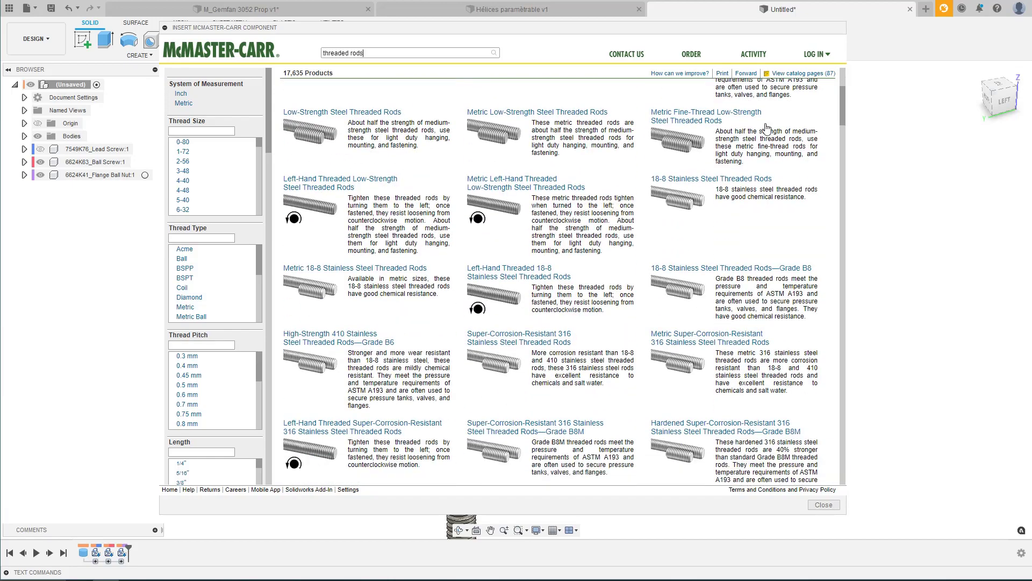
scroll(530, 295, down, 10)
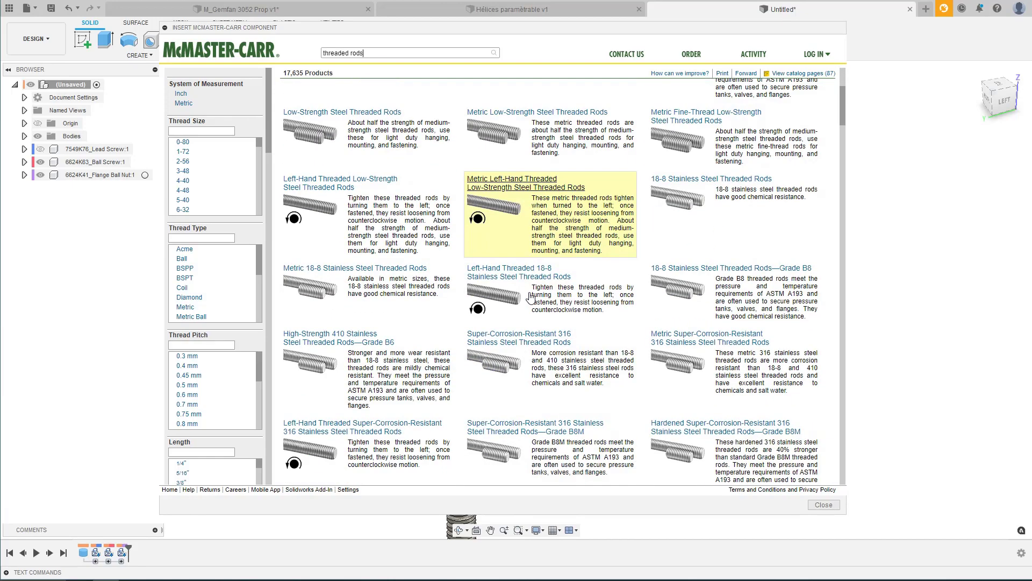
scroll(530, 296, down, 15)
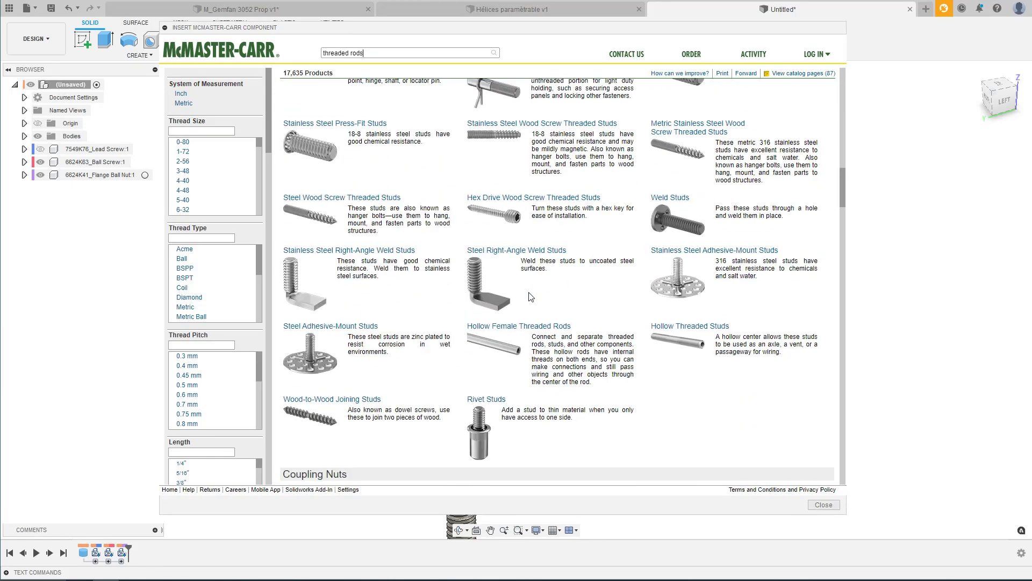
scroll(530, 296, down, 10)
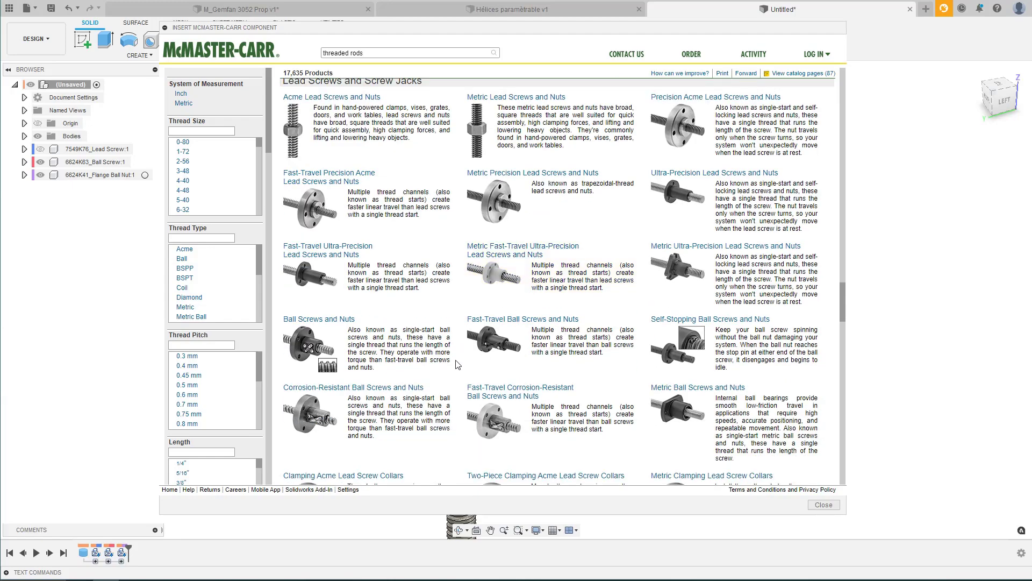
click(321, 320)
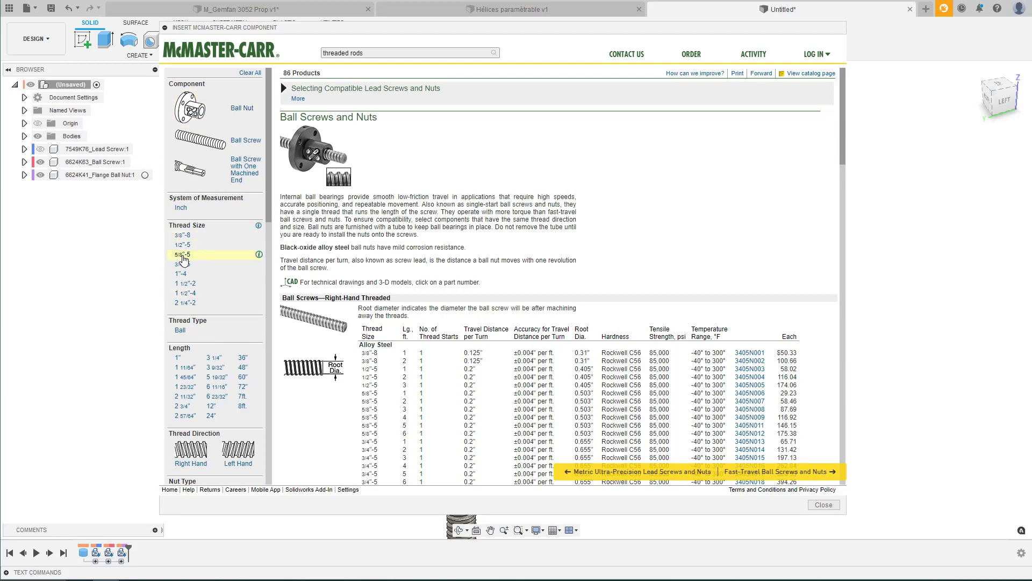
Filter the ball screws and nuts to thread size 5/8"-5 and review the right-hand ball screws with one machined end.
click(182, 255)
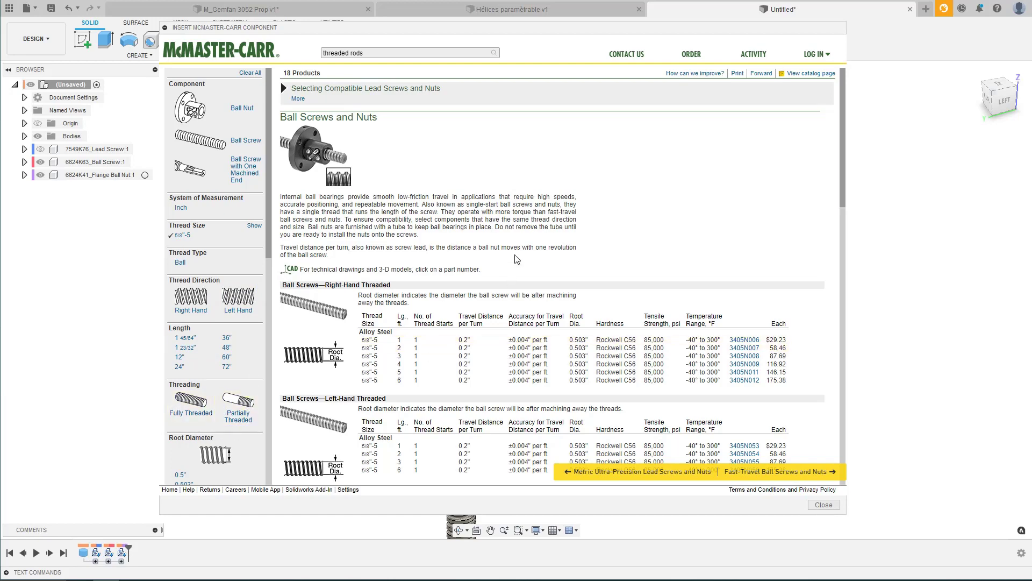
scroll(532, 237, down, 5)
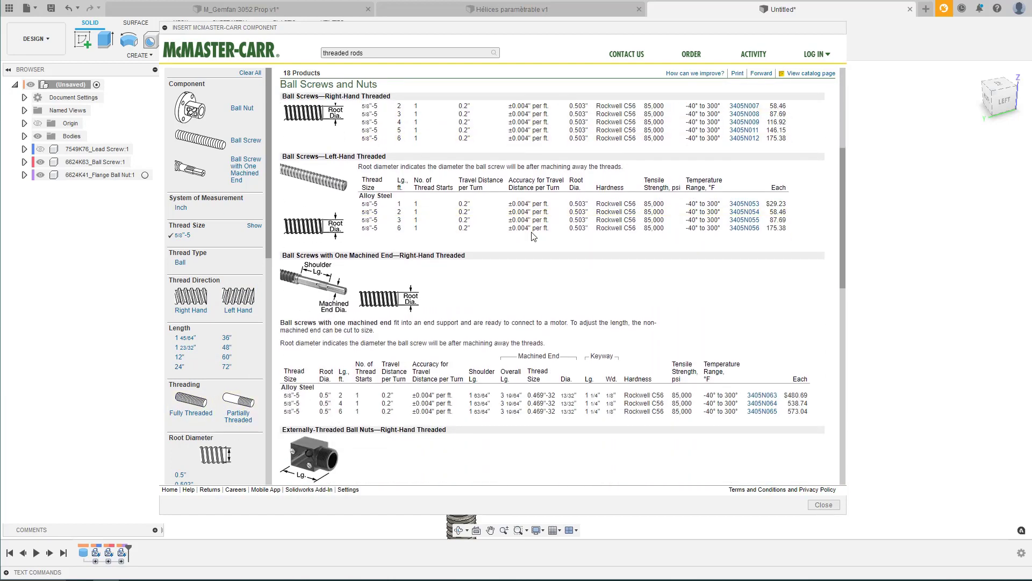
mouse_move(320, 284)
scroll(491, 288, down, 3)
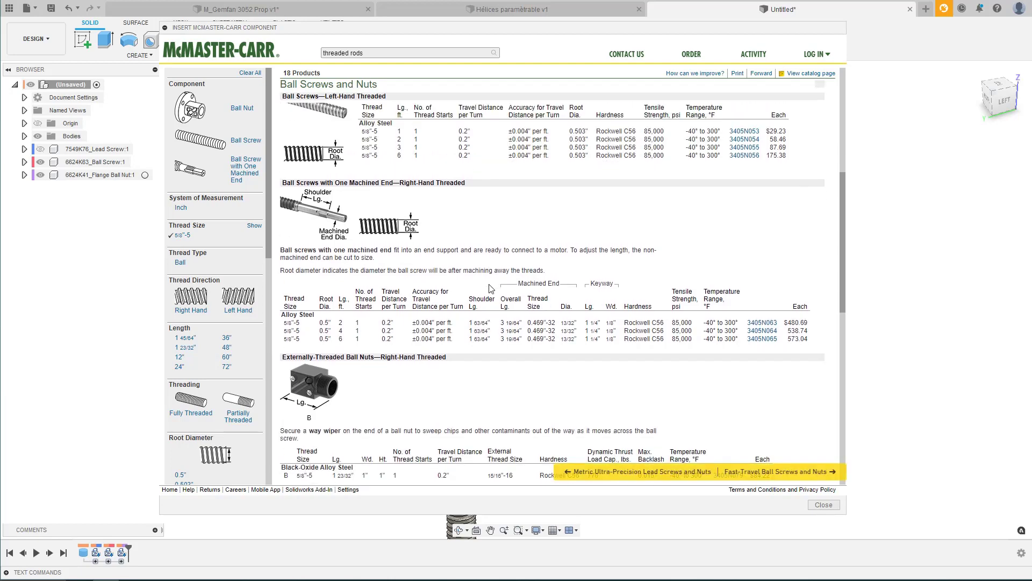
scroll(490, 290, down, 2)
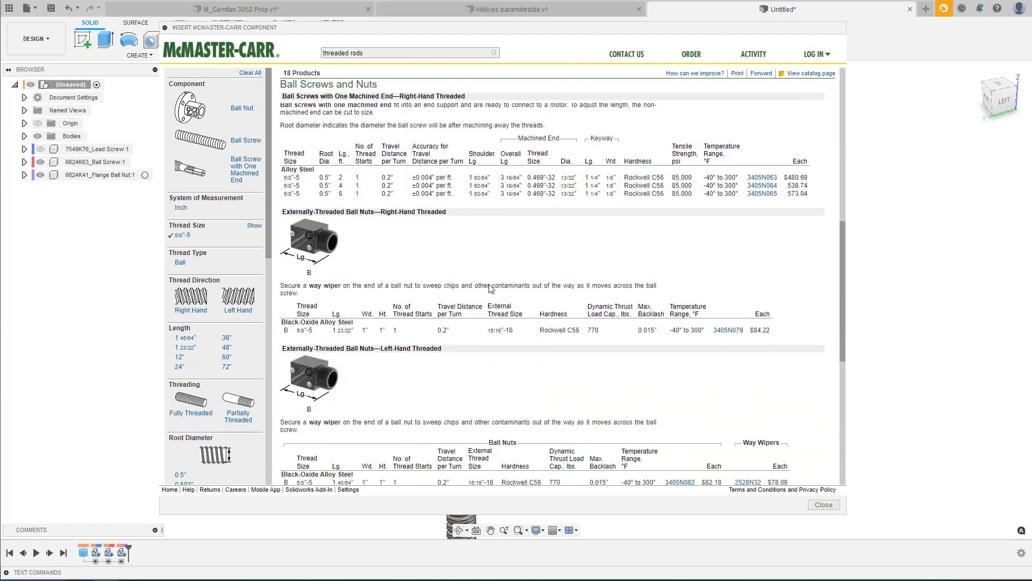
scroll(490, 289, down, 2)
scroll(491, 288, up, 3)
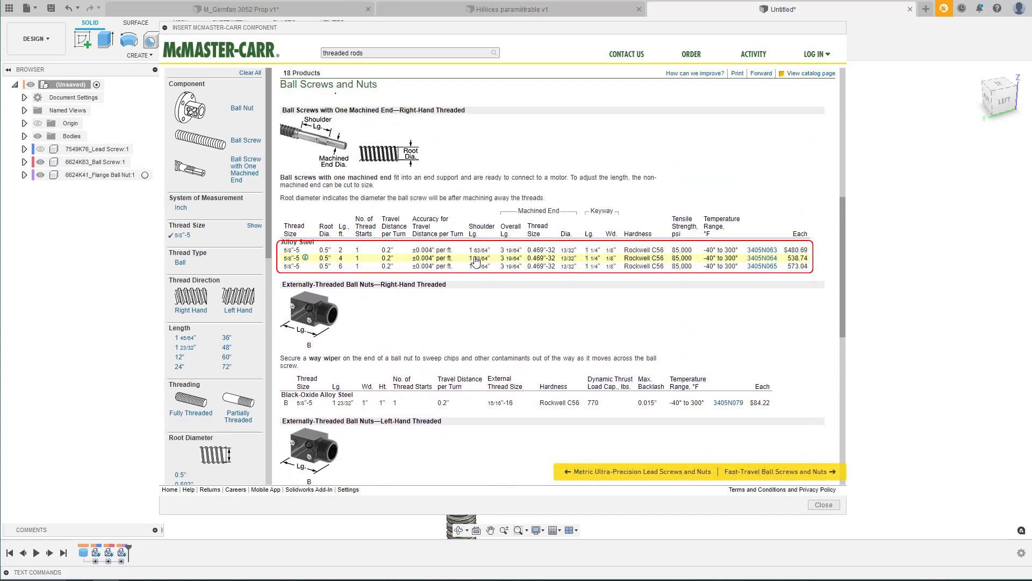
Open the product details of the 2 ft ball screw 3405N063 and review its pictures and dimensioned drawing.
click(766, 251)
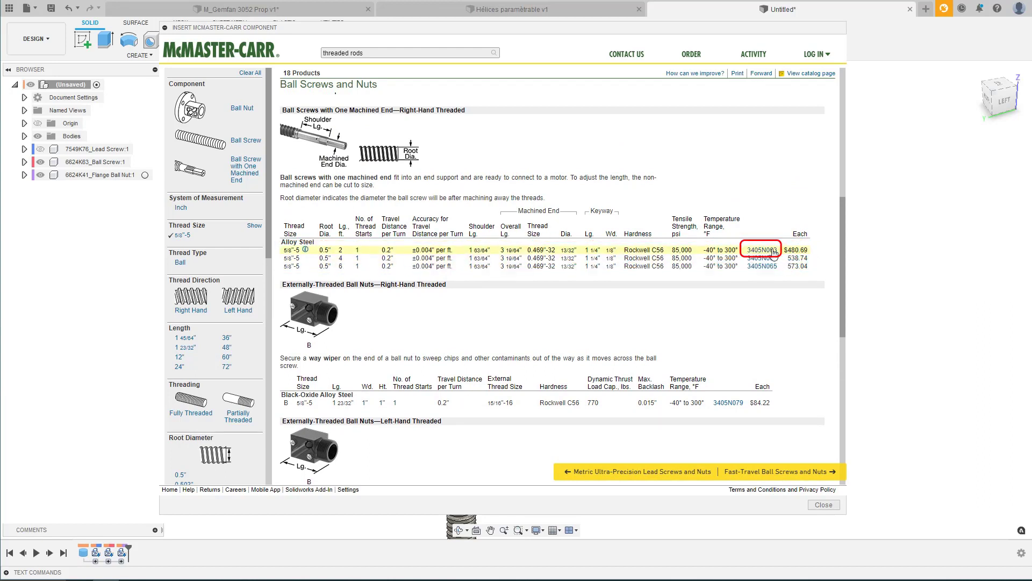
click(765, 250)
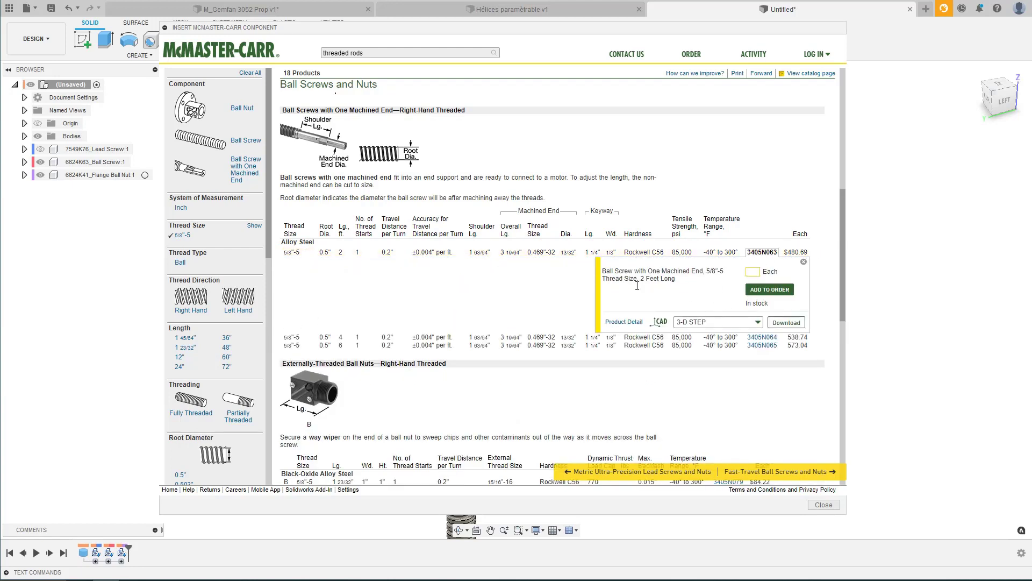
click(623, 322)
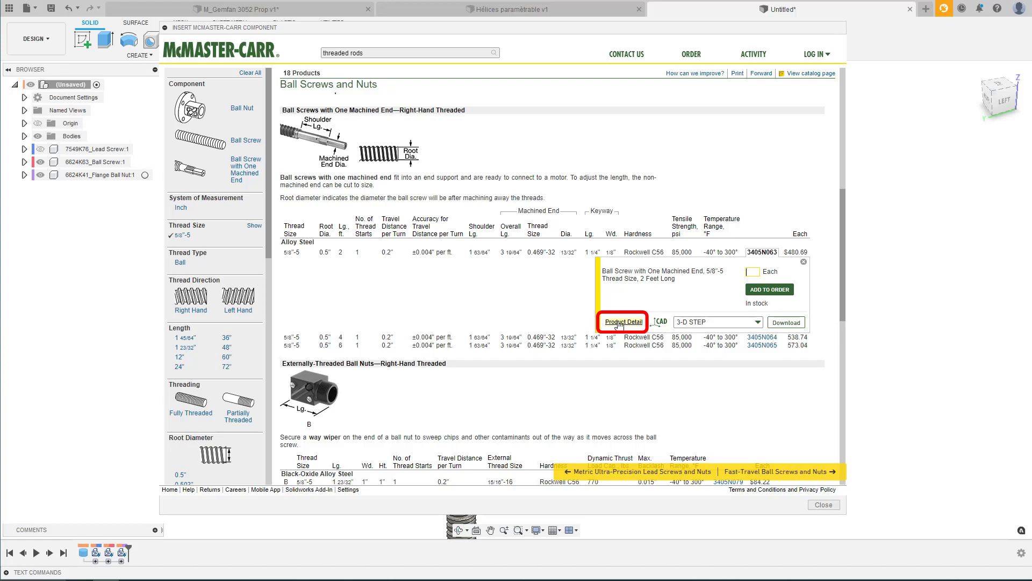
click(621, 322)
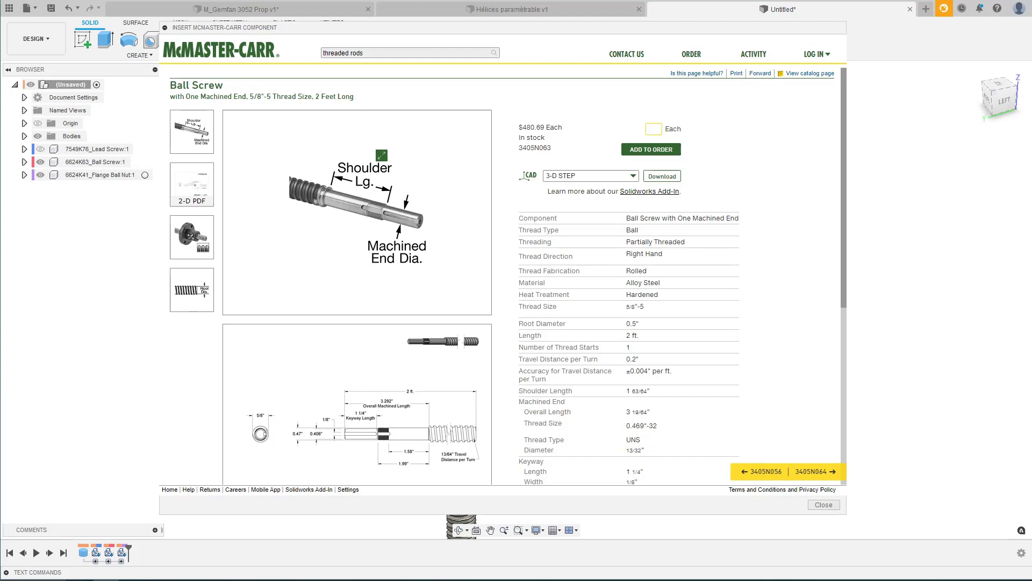
scroll(408, 384, down, 5)
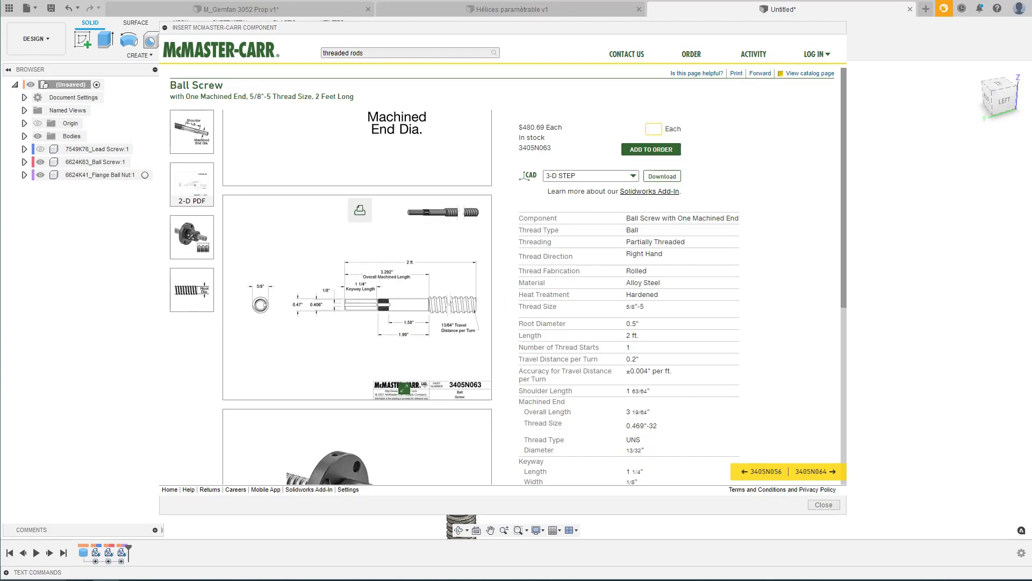
scroll(444, 480, down, 3)
scroll(444, 480, up, 8)
Insert ball screw 3405N063 into the design as a 3-D STEP model with threads.
click(632, 176)
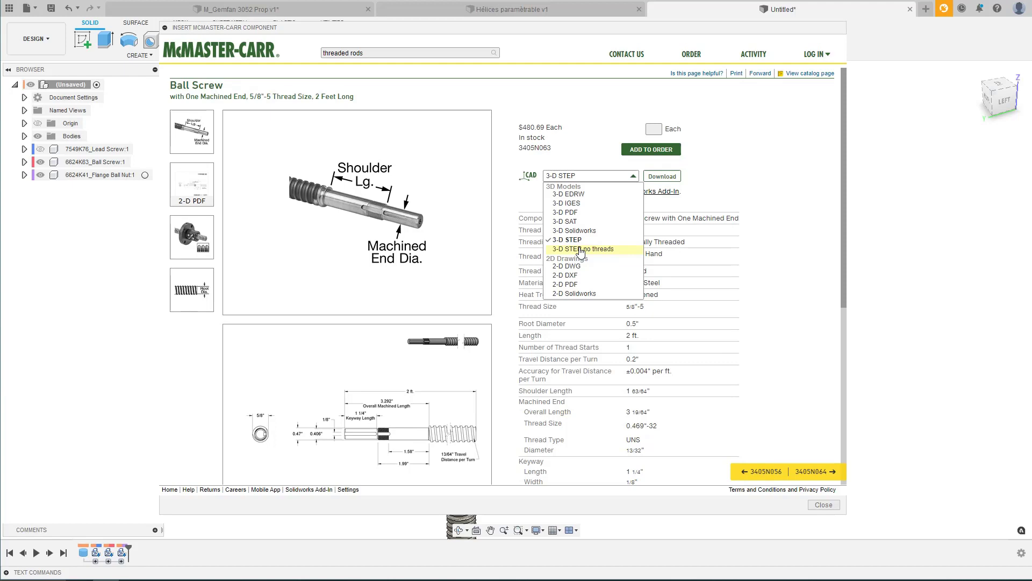
click(574, 240)
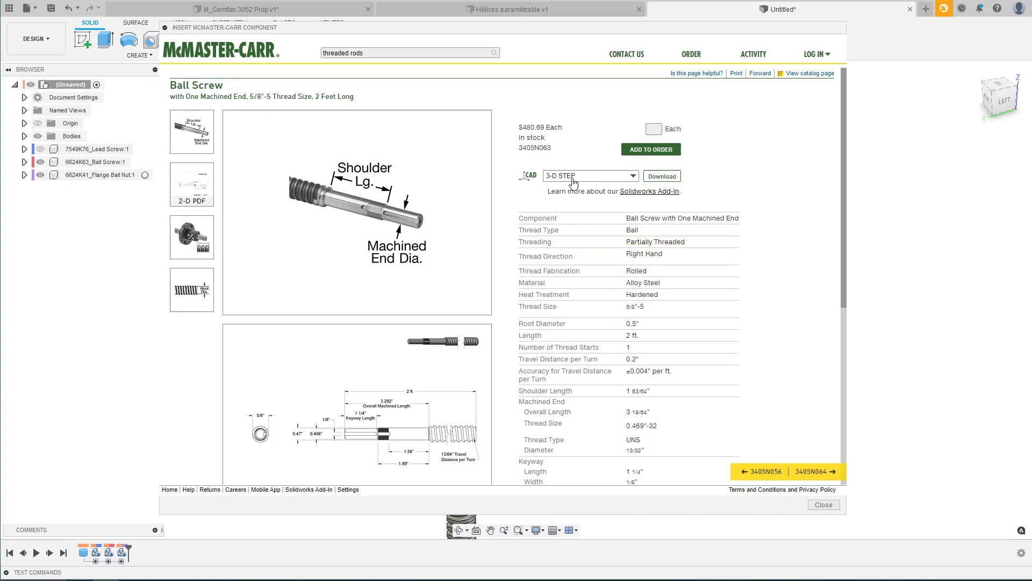
click(661, 177)
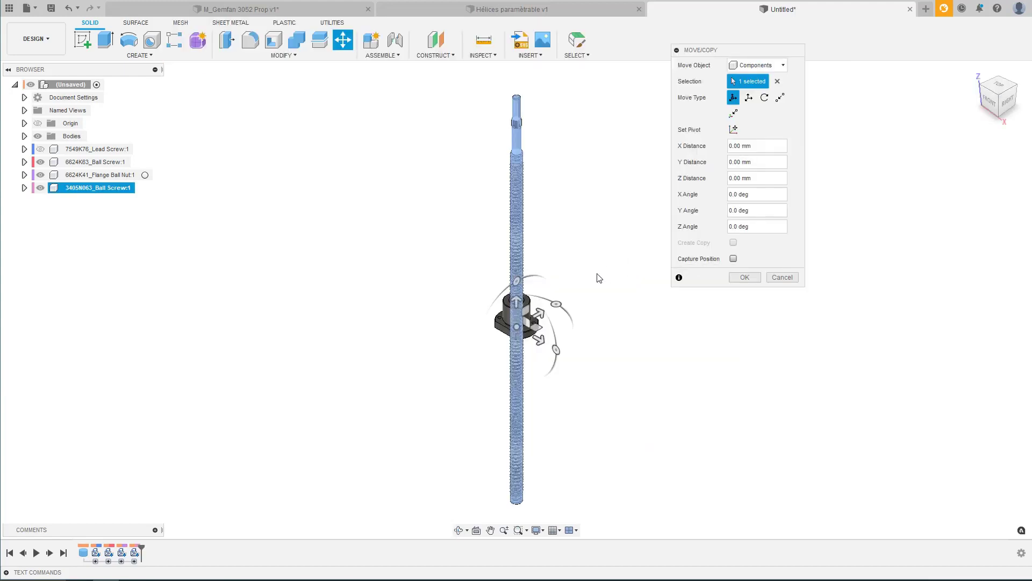
Move the inserted ball screw about -68 mm in X and -51 mm in Y, and hide it.
drag(536, 326, 467, 322)
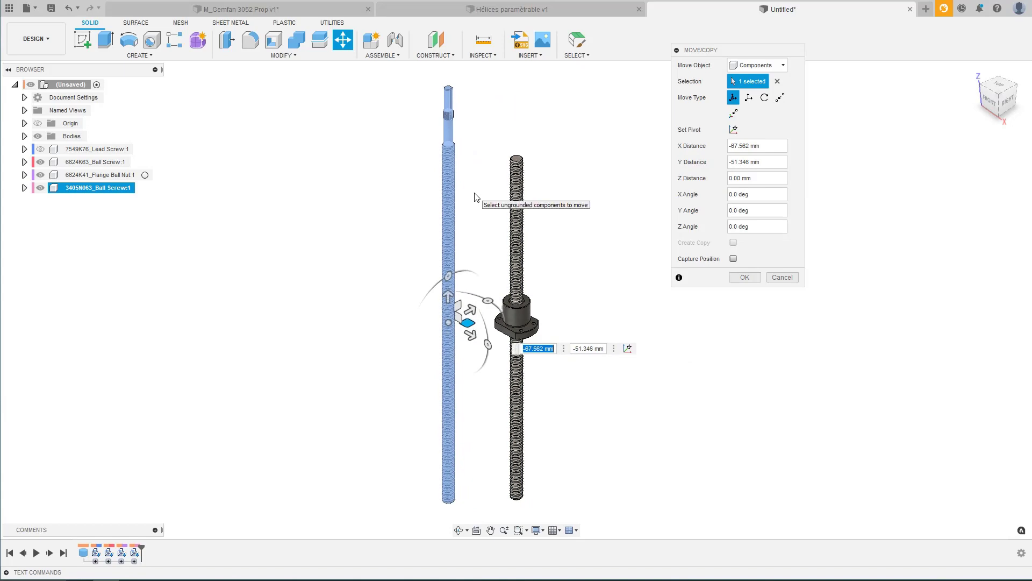
key(Return)
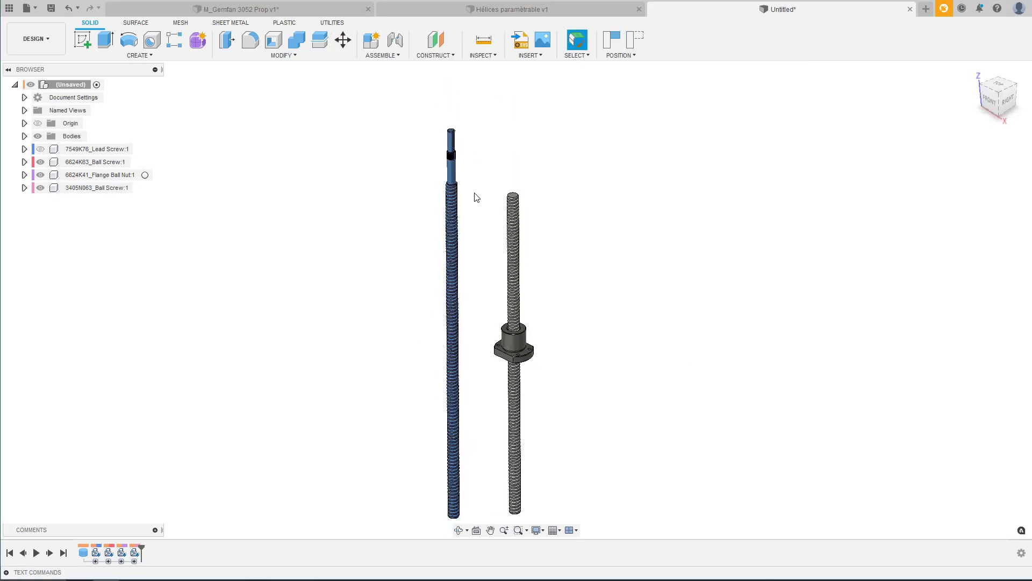
click(54, 188)
click(39, 188)
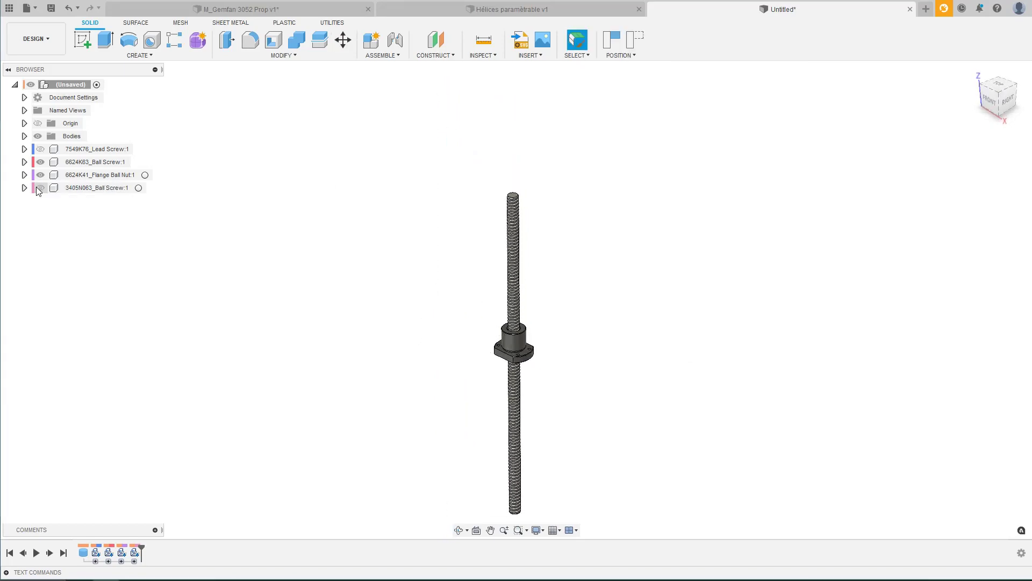
Show ball screw 3405N063, hide the flange ball nut, and examine the screw's machined end up close.
click(39, 190)
click(40, 174)
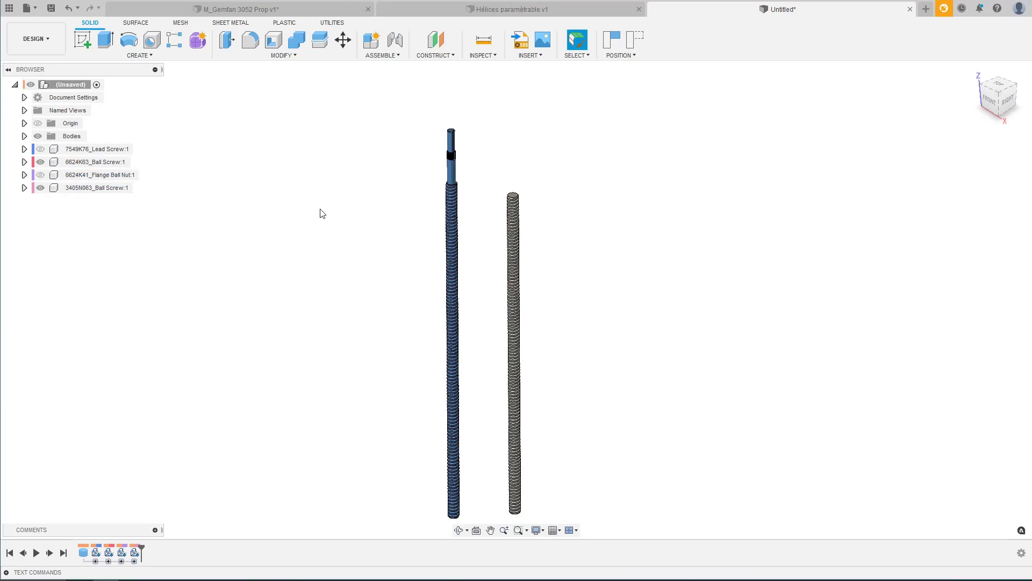
scroll(388, 233, up, 10)
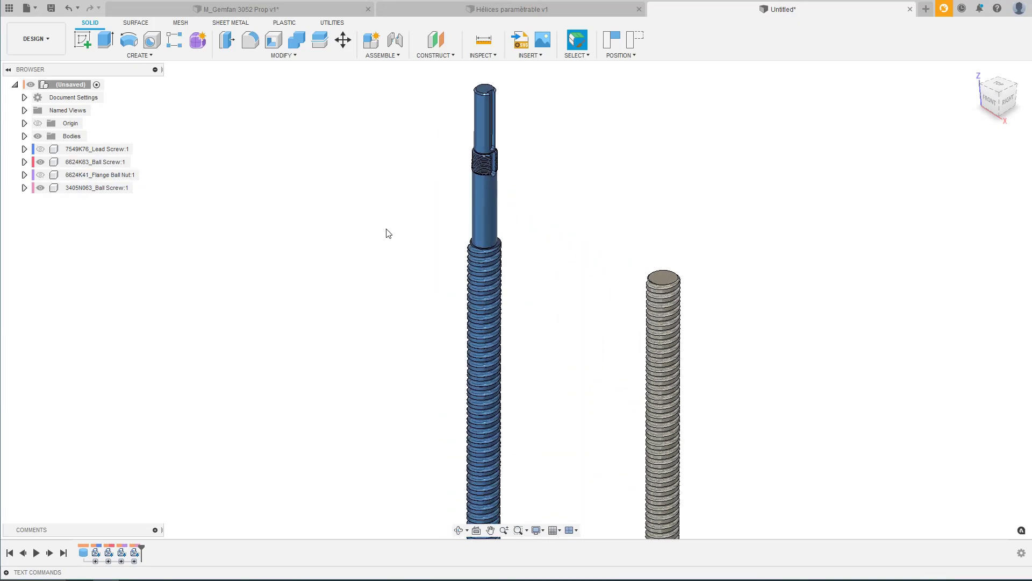
shift+middle_drag(388, 233, 389, 233)
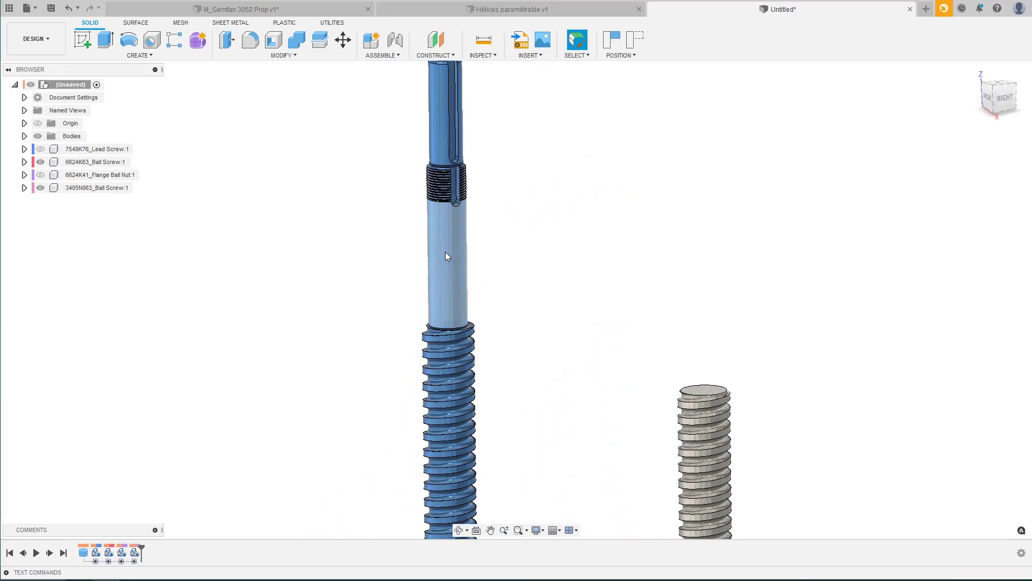
click(445, 251)
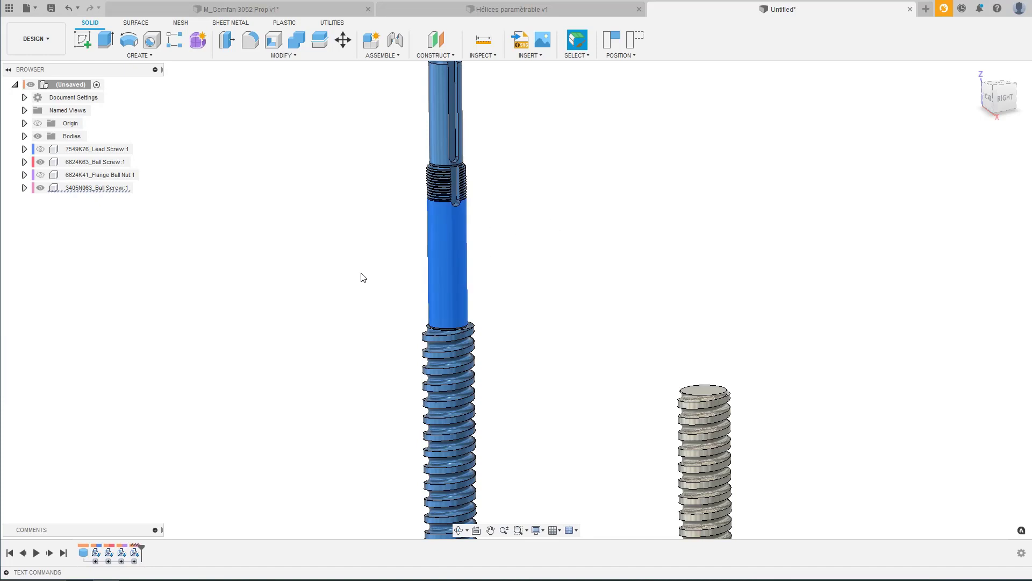
click(168, 253)
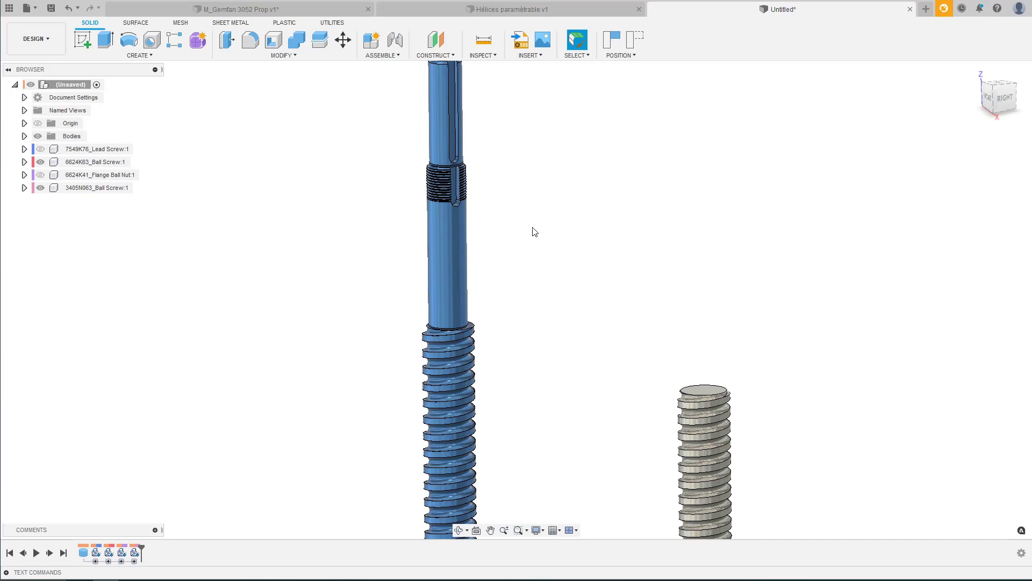
Open the McMaster-Carr component catalogue and move its window higher over the model.
click(527, 54)
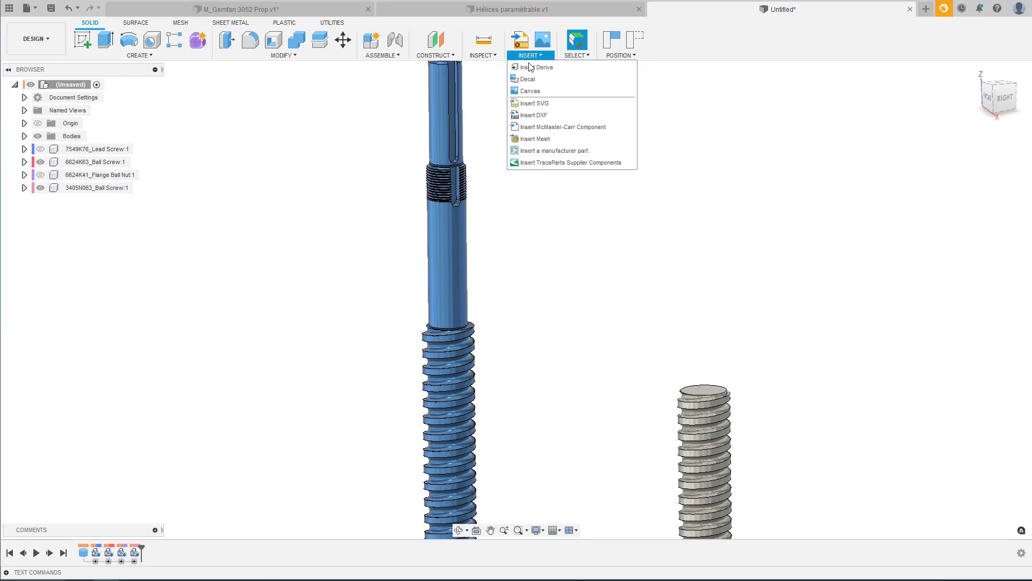
click(538, 127)
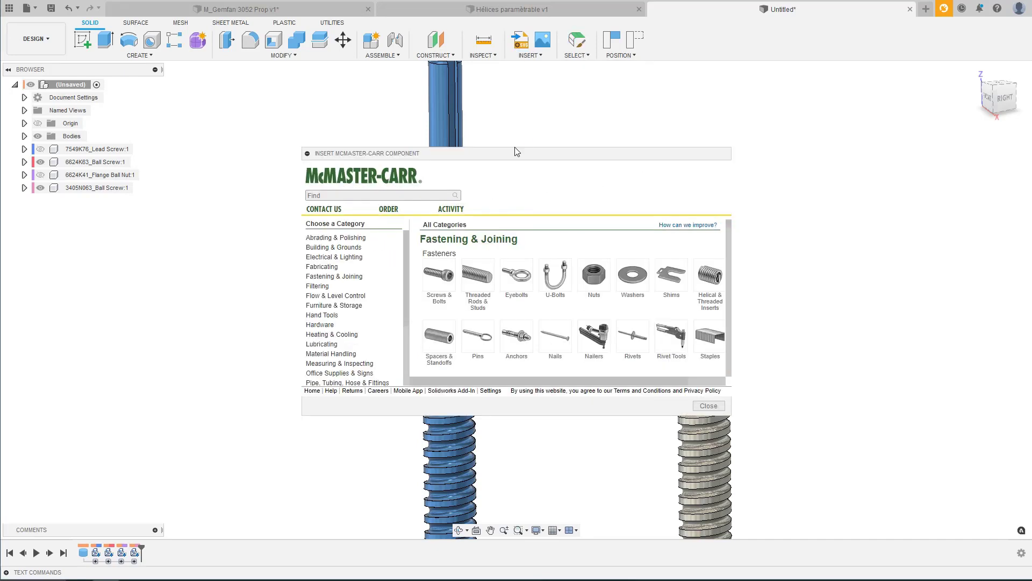
drag(516, 151, 440, 65)
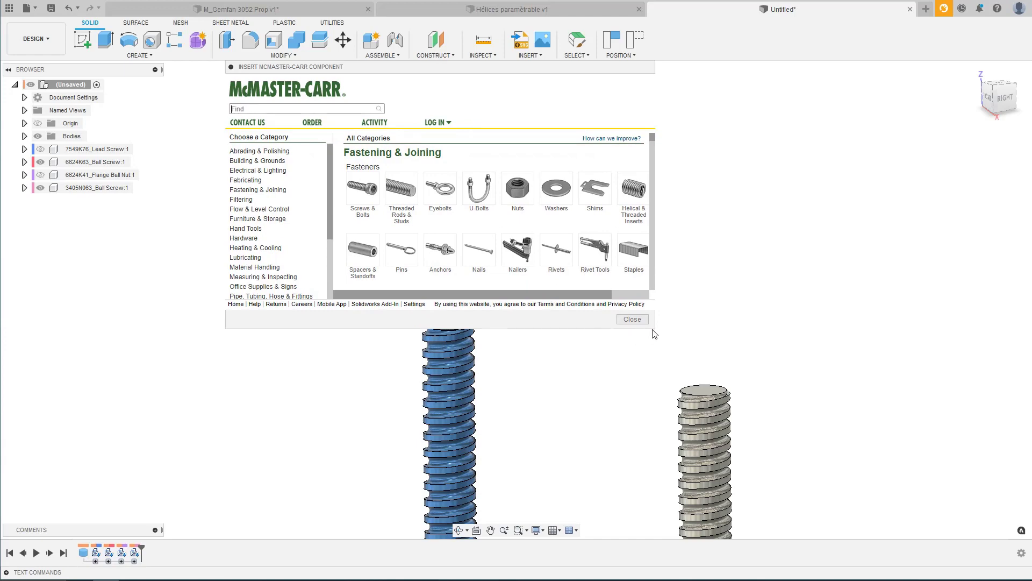